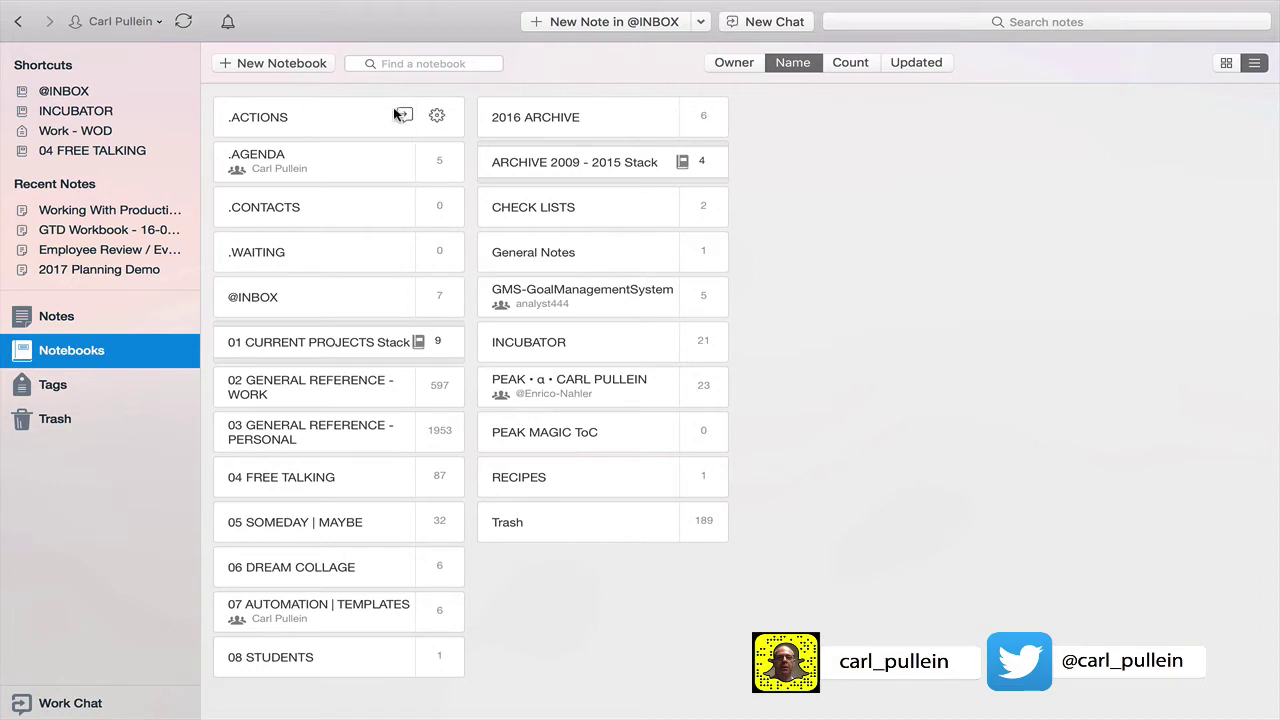
# Create a new synchronized notebook named 'Test 1'
pyautogui.click(265, 63)
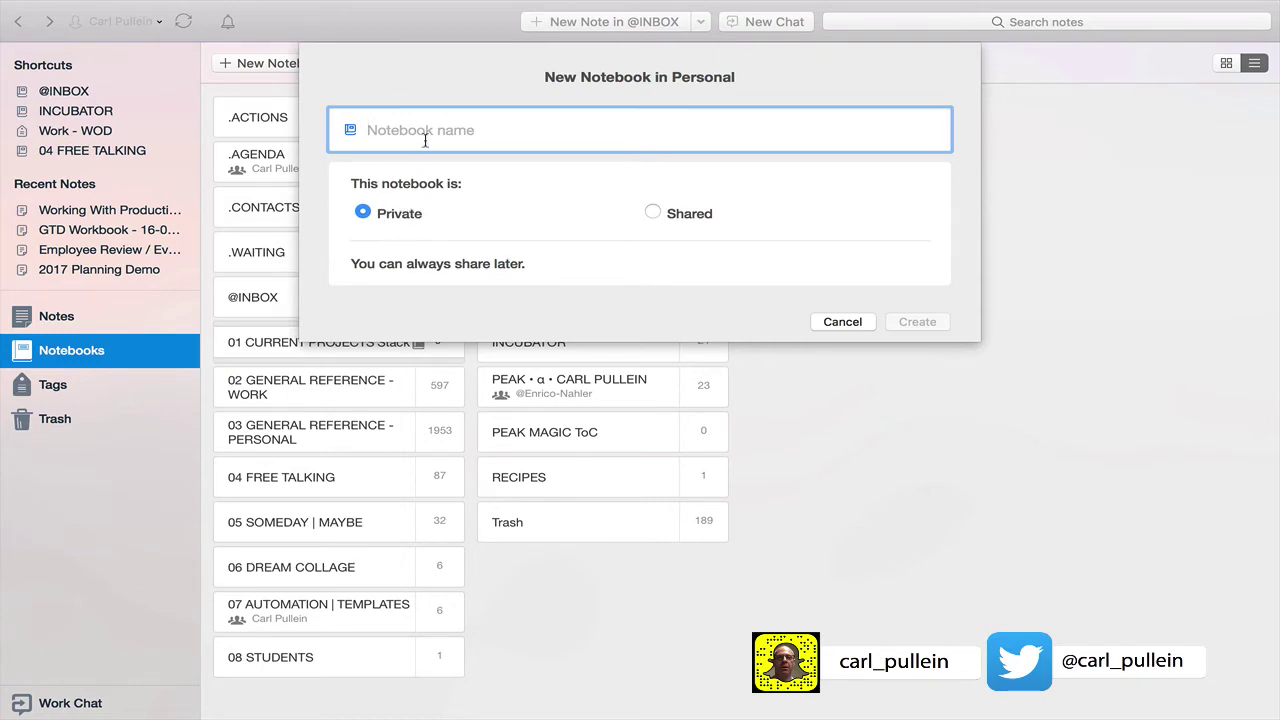
pyautogui.write('Test')
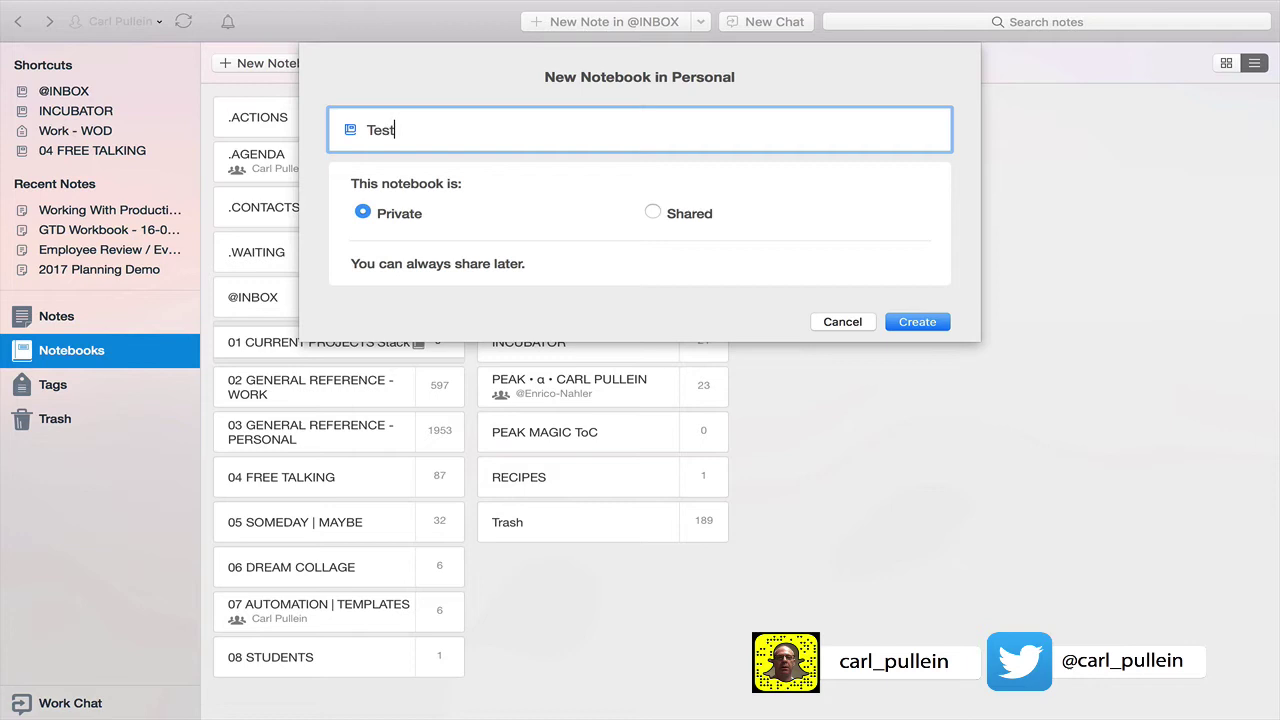
pyautogui.click(917, 322)
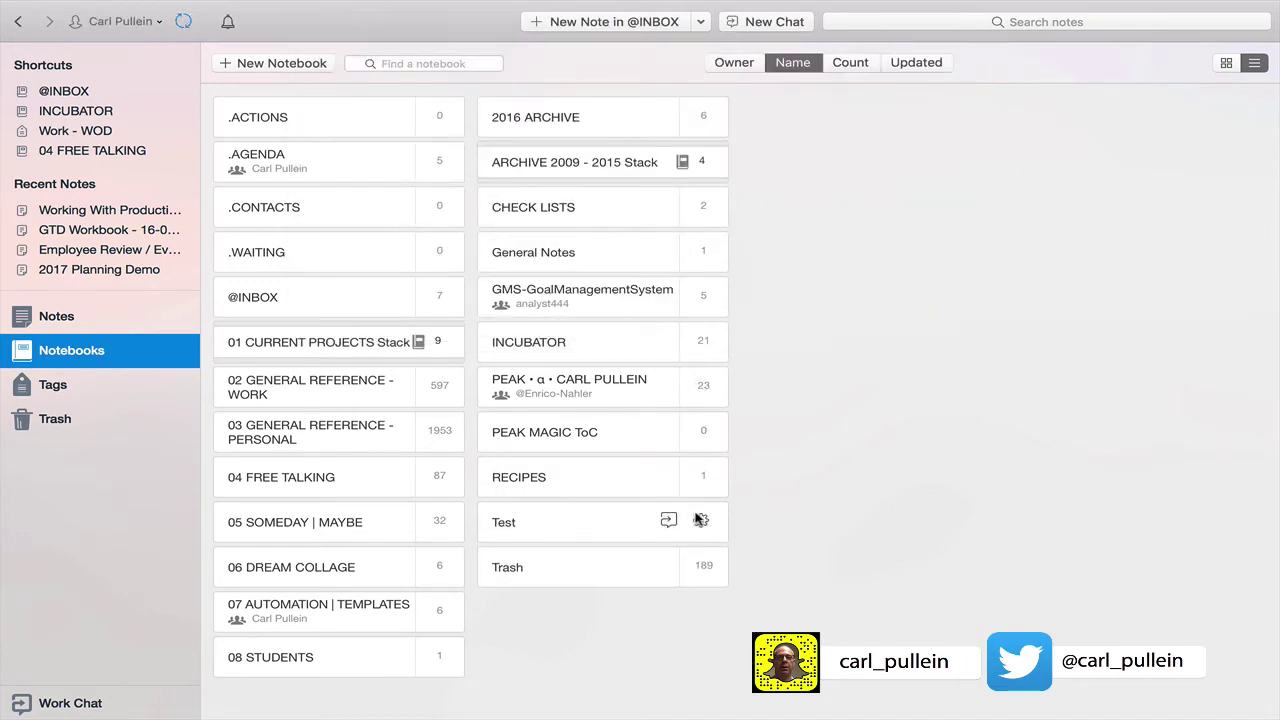
# Inspect the Test 1 notebook's settings to confirm its type, closing without changes
pyautogui.click(701, 520)
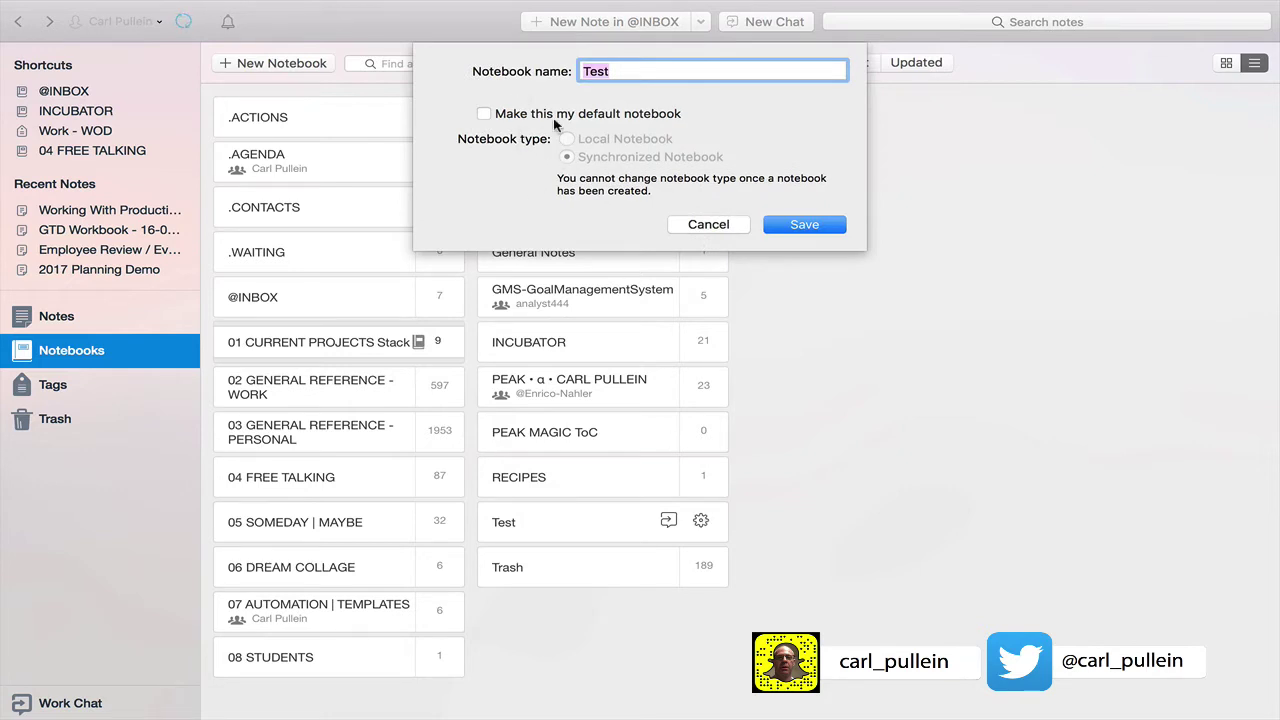
pyautogui.click(688, 222)
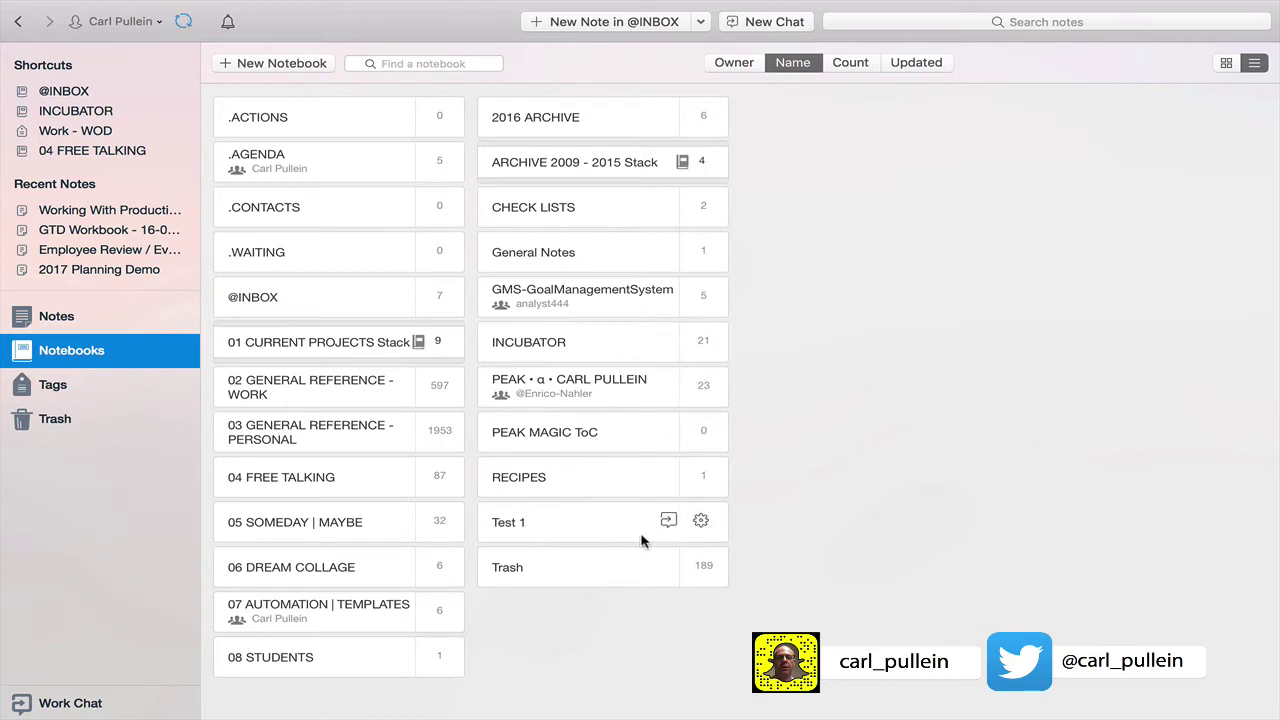
pyautogui.click(701, 522)
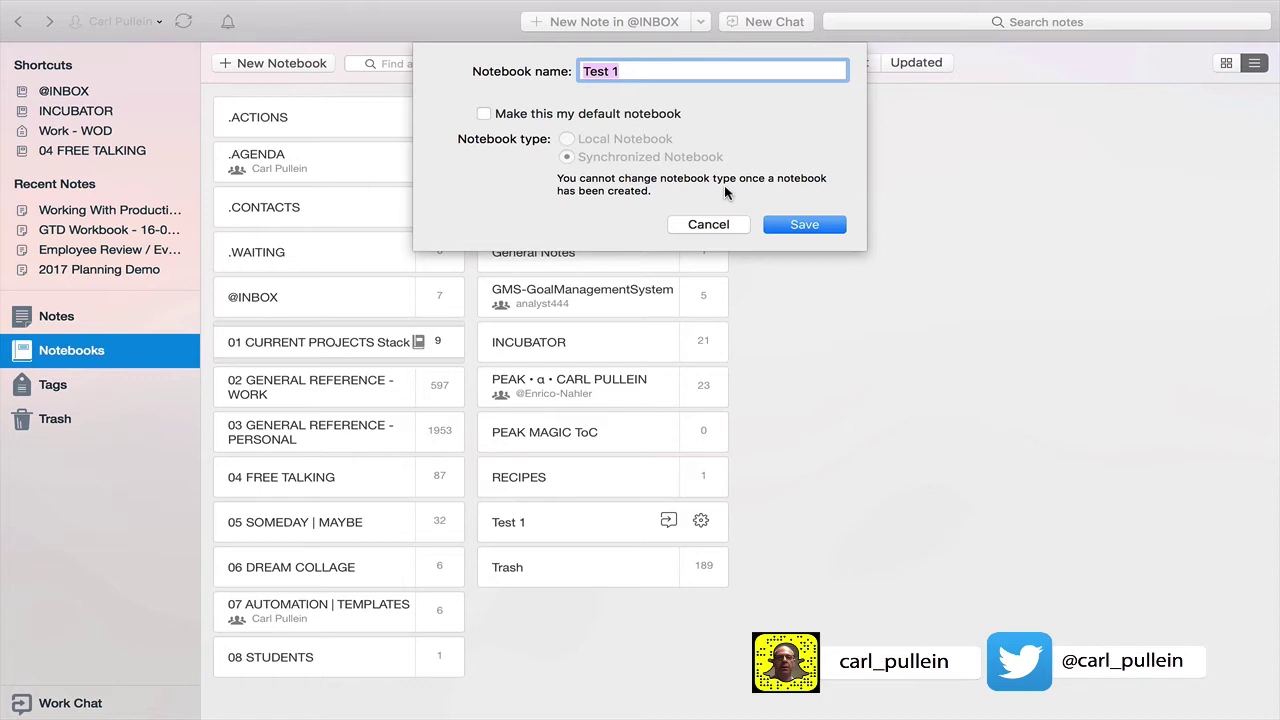
pyautogui.click(688, 225)
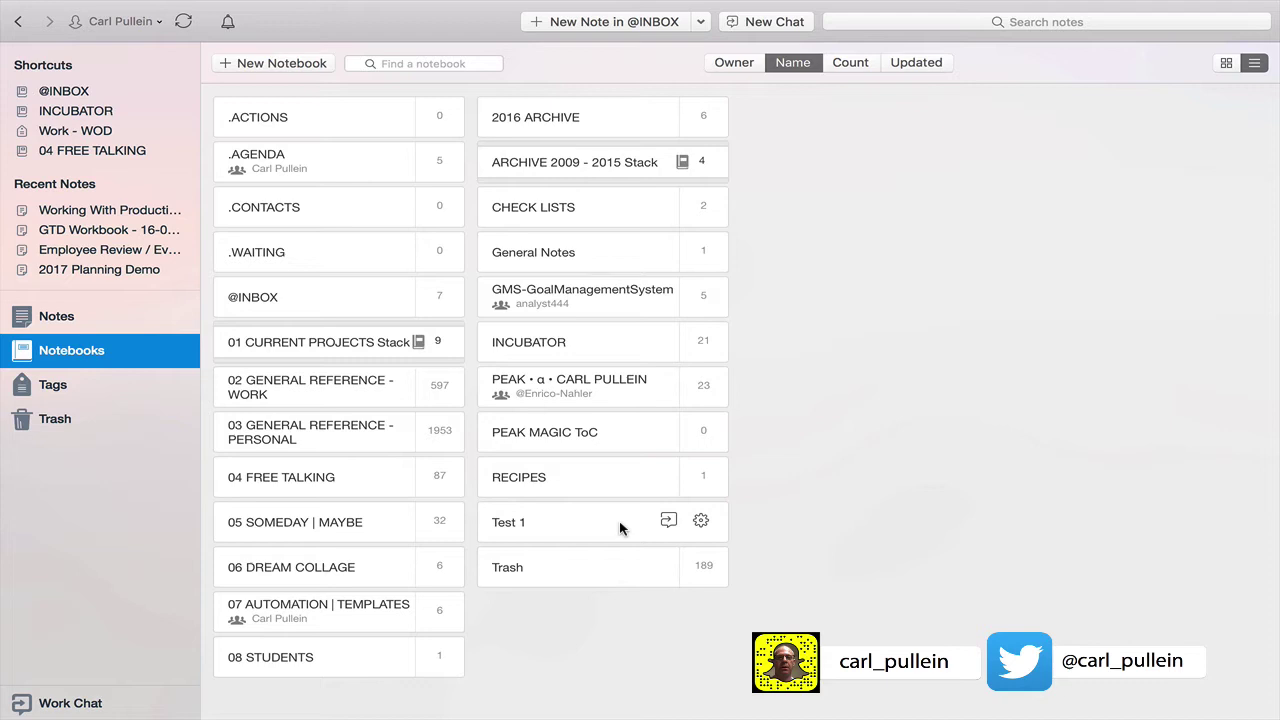
# Delete the 'Test 1' notebook from its context menu and confirm the deletion
pyautogui.rightClick(620, 528)
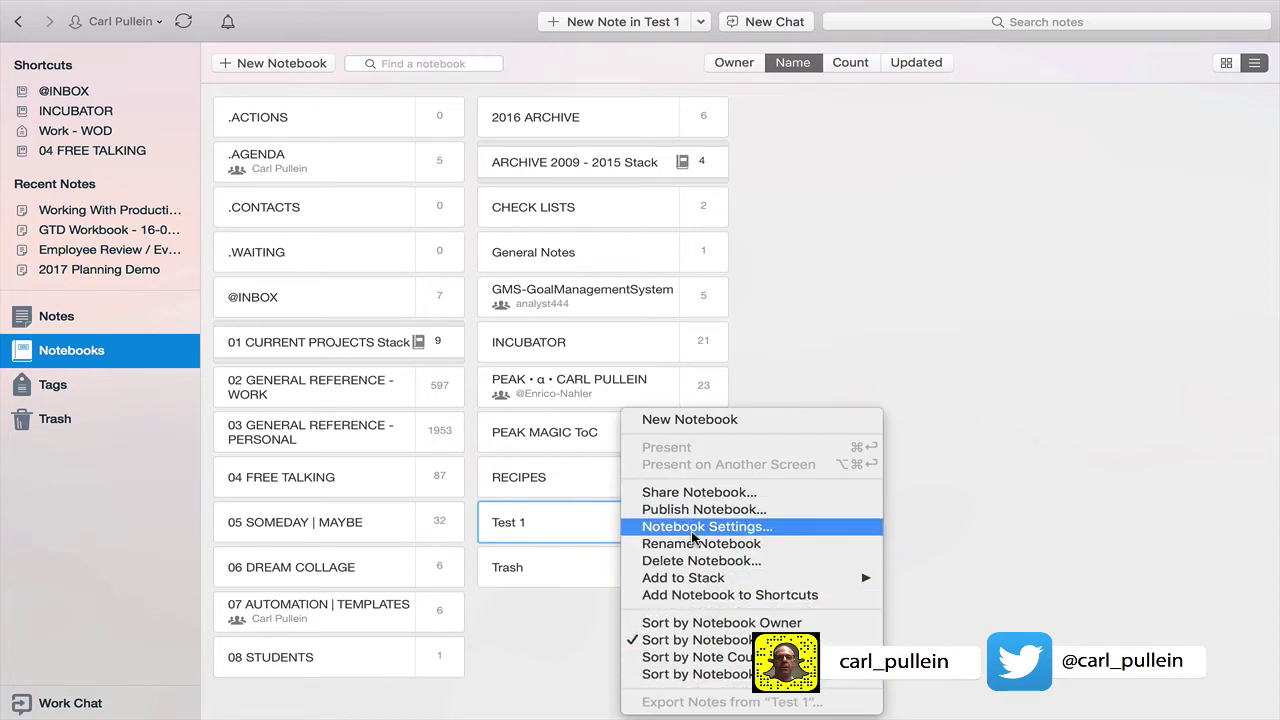
pyautogui.click(700, 557)
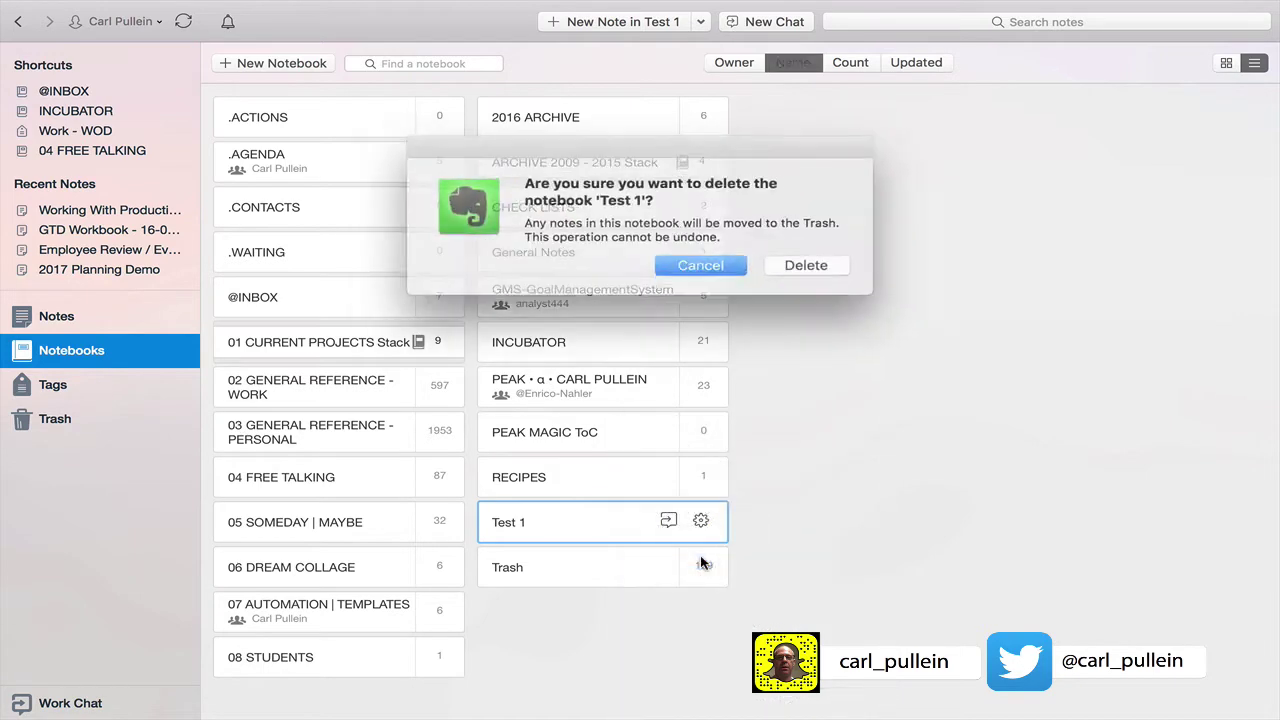
pyautogui.click(789, 262)
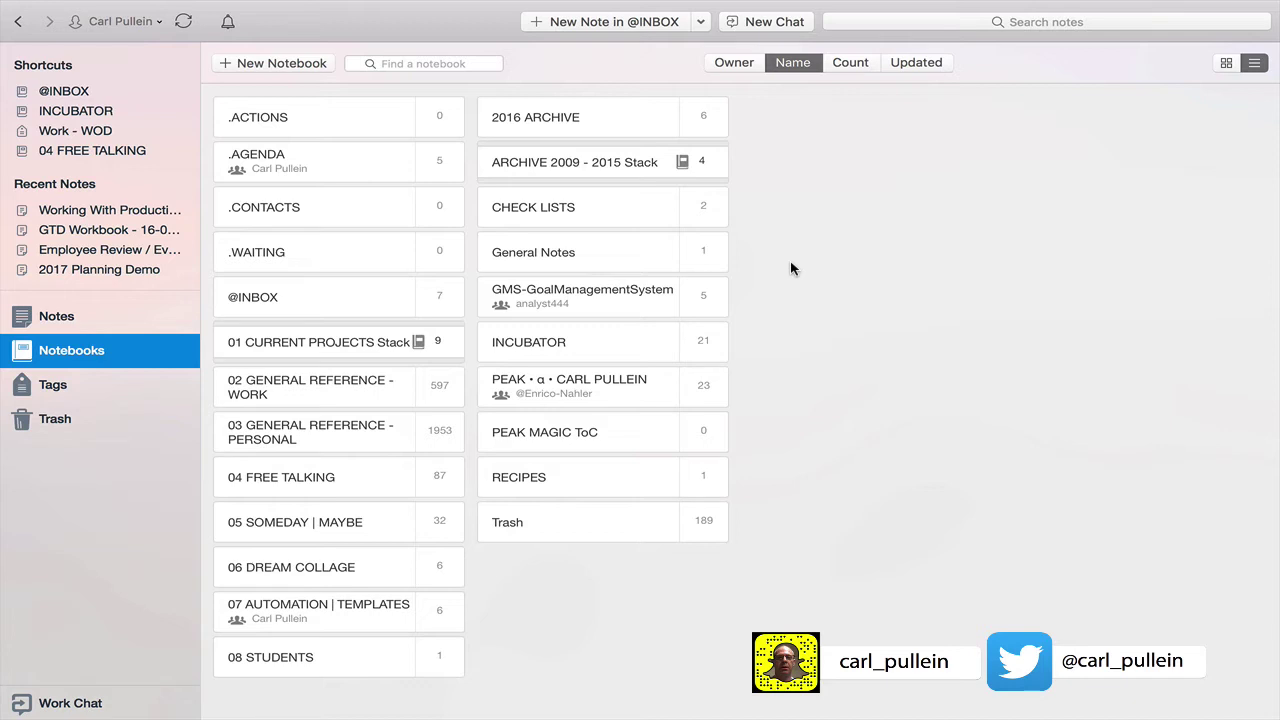
# Create a local notebook via File > New Notebook named 'Personal & Private'
pyautogui.moveTo(283, 3)
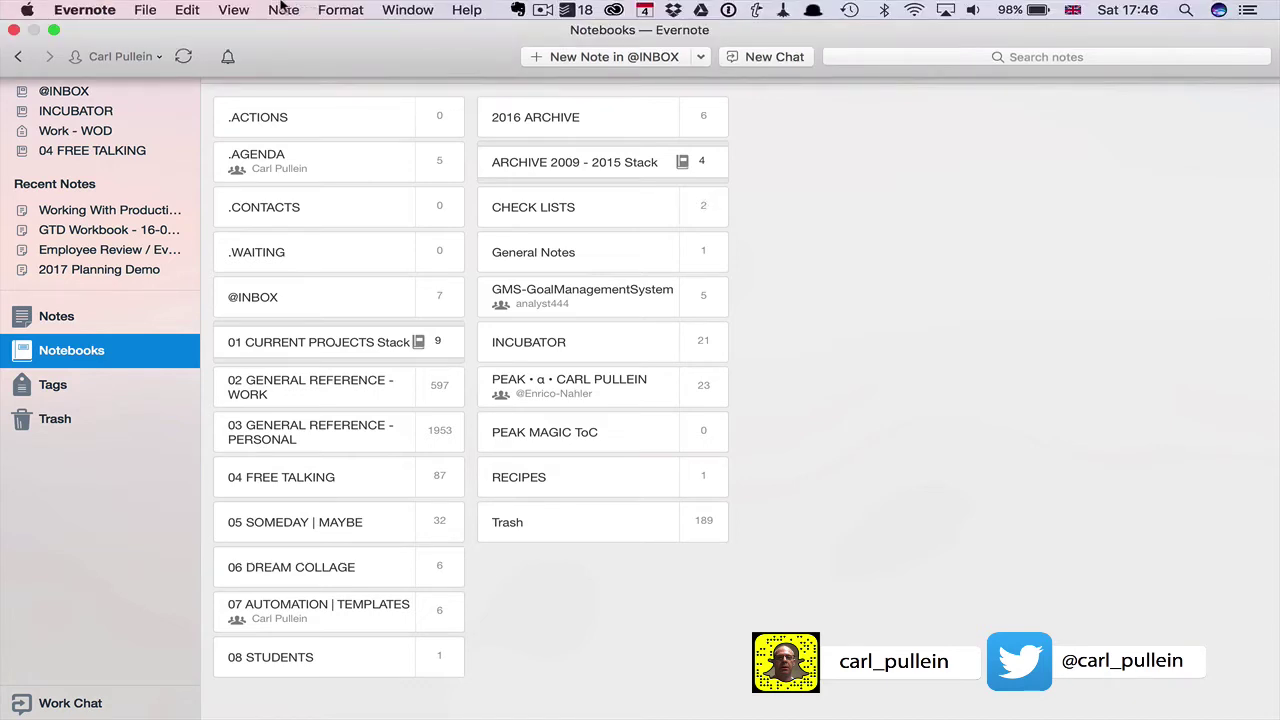
pyautogui.click(150, 10)
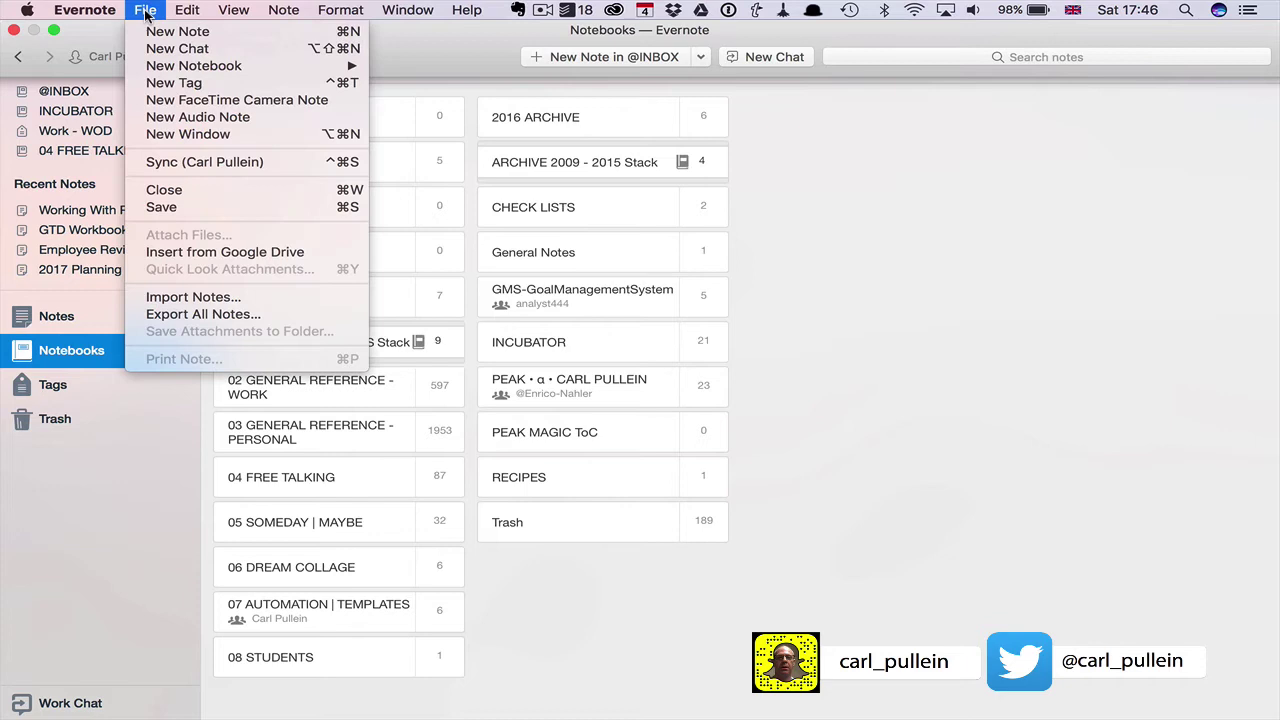
pyautogui.moveTo(200, 66)
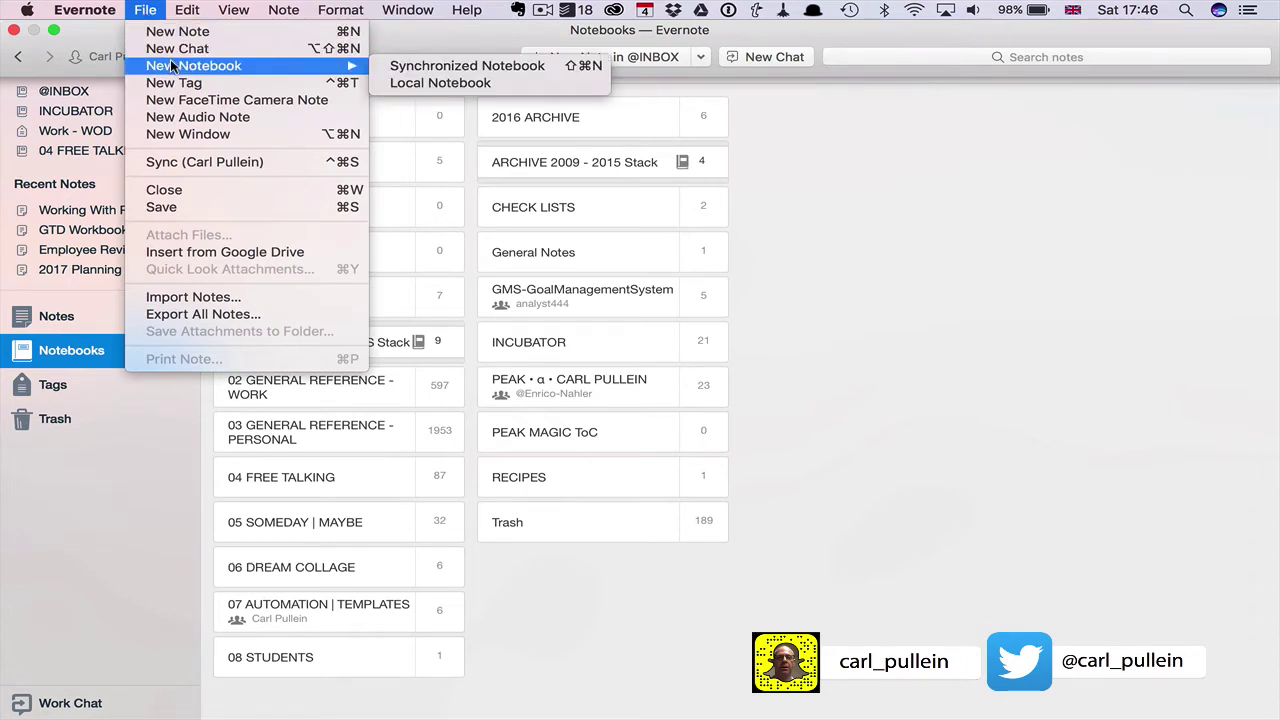
pyautogui.click(422, 82)
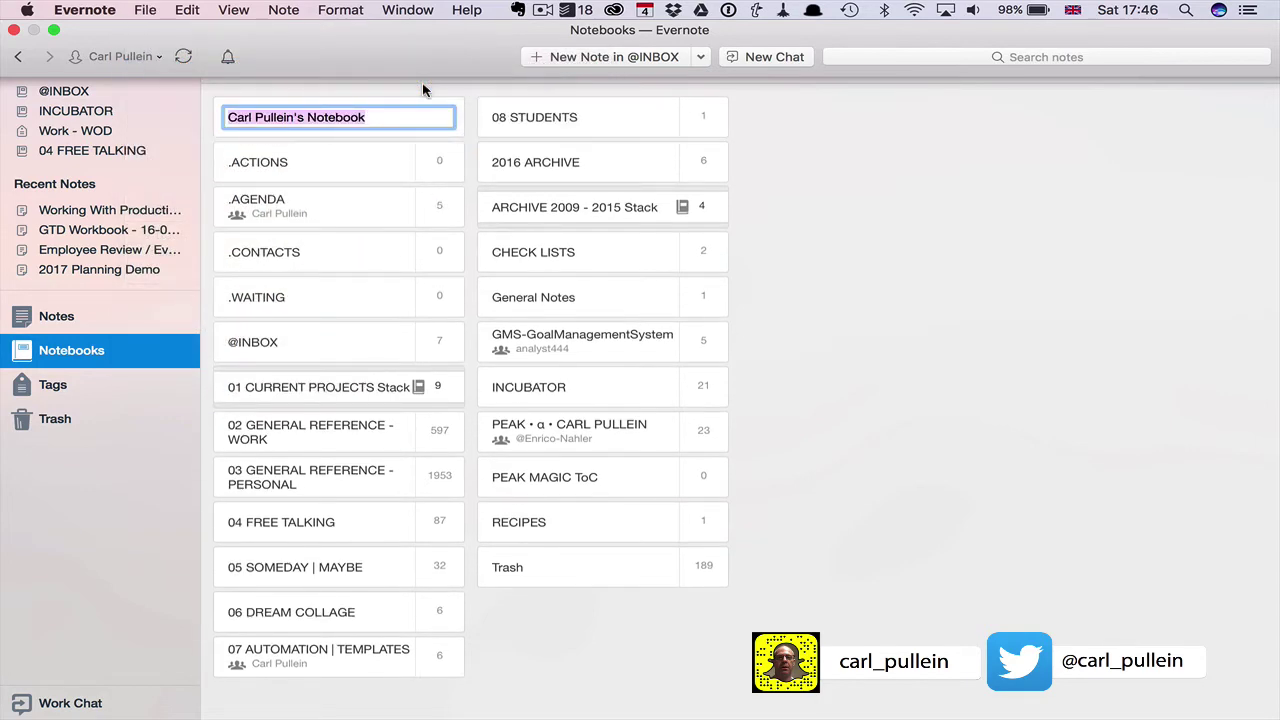
pyautogui.write('Persoanl')
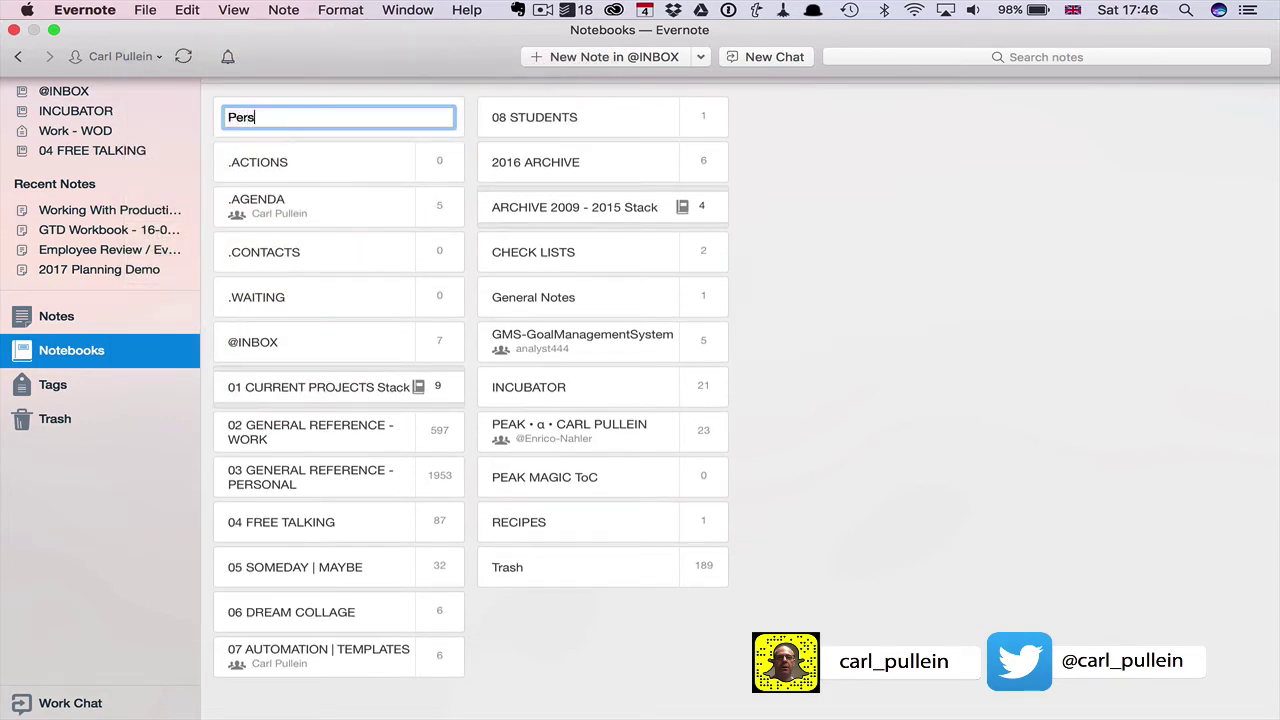
pyautogui.press('BackSpace')
pyautogui.press('BackSpace')
pyautogui.press('BackSpace')
pyautogui.press('BackSpace')
pyautogui.write('nal & Privte')
pyautogui.press('BackSpace')
pyautogui.press('BackSpace')
pyautogui.write('ate')
pyautogui.press('Return')
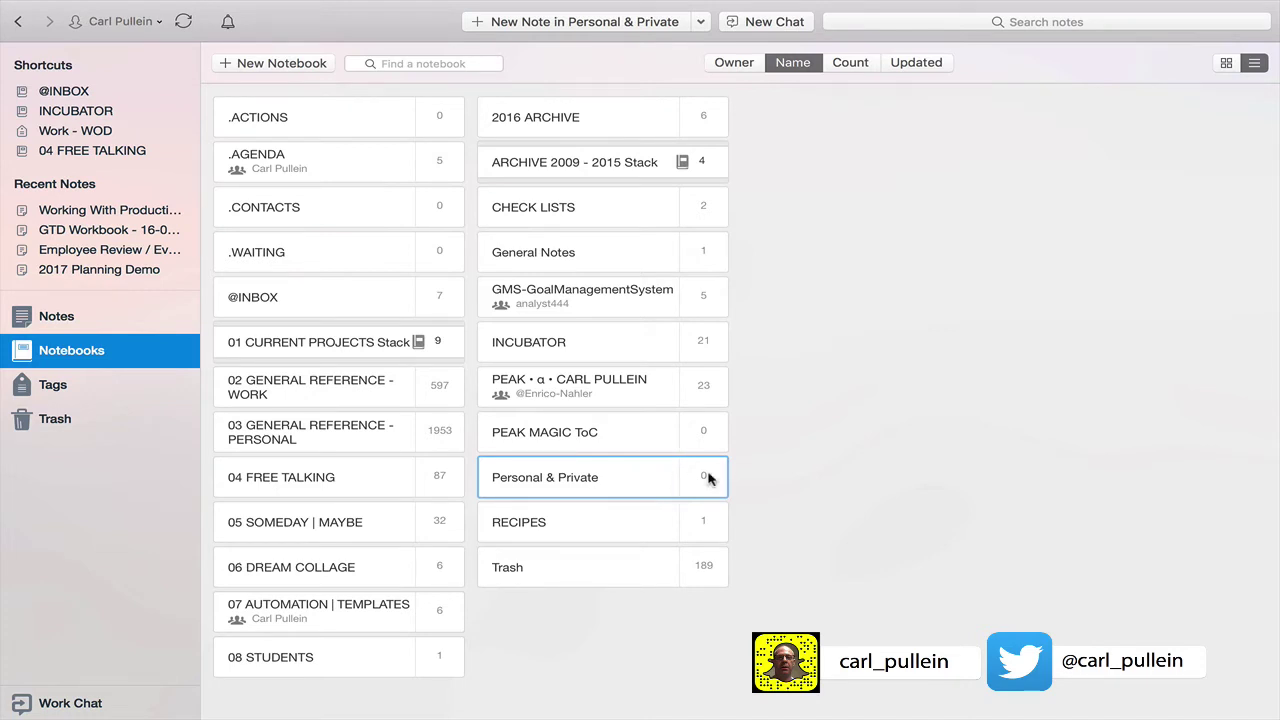
pyautogui.click(836, 483)
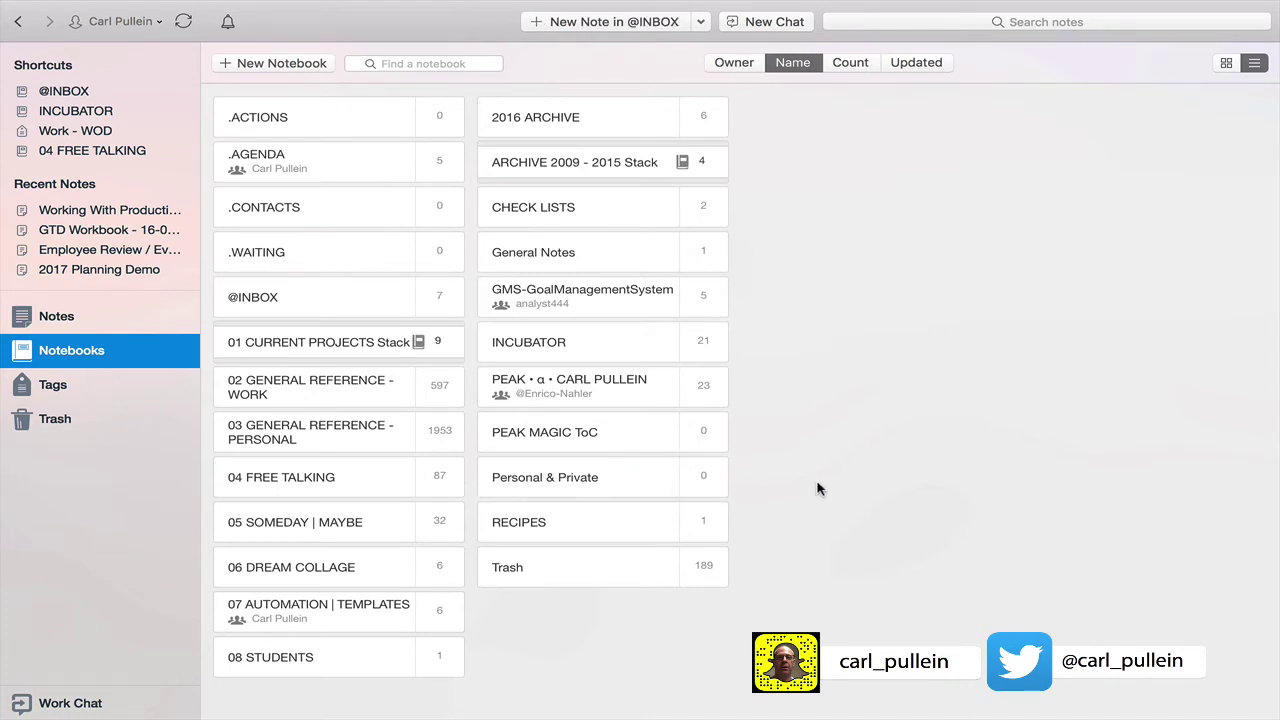
pyautogui.click(712, 485)
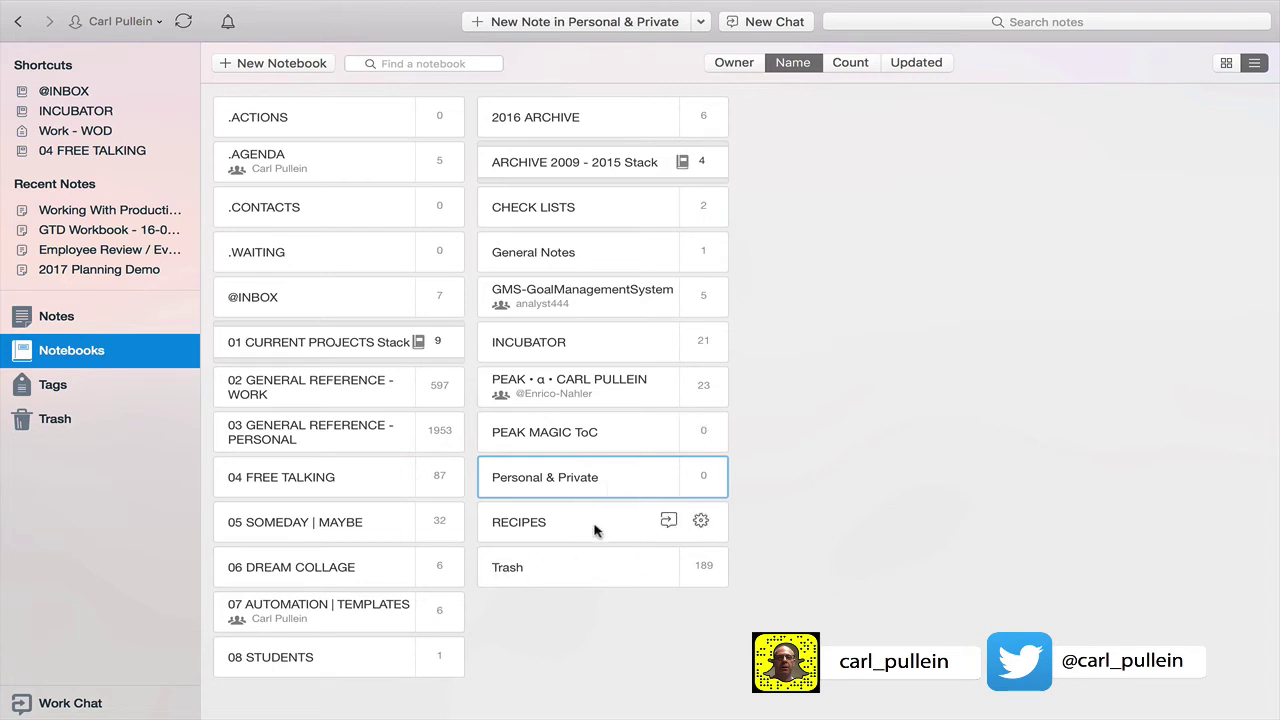
pyautogui.click(700, 520)
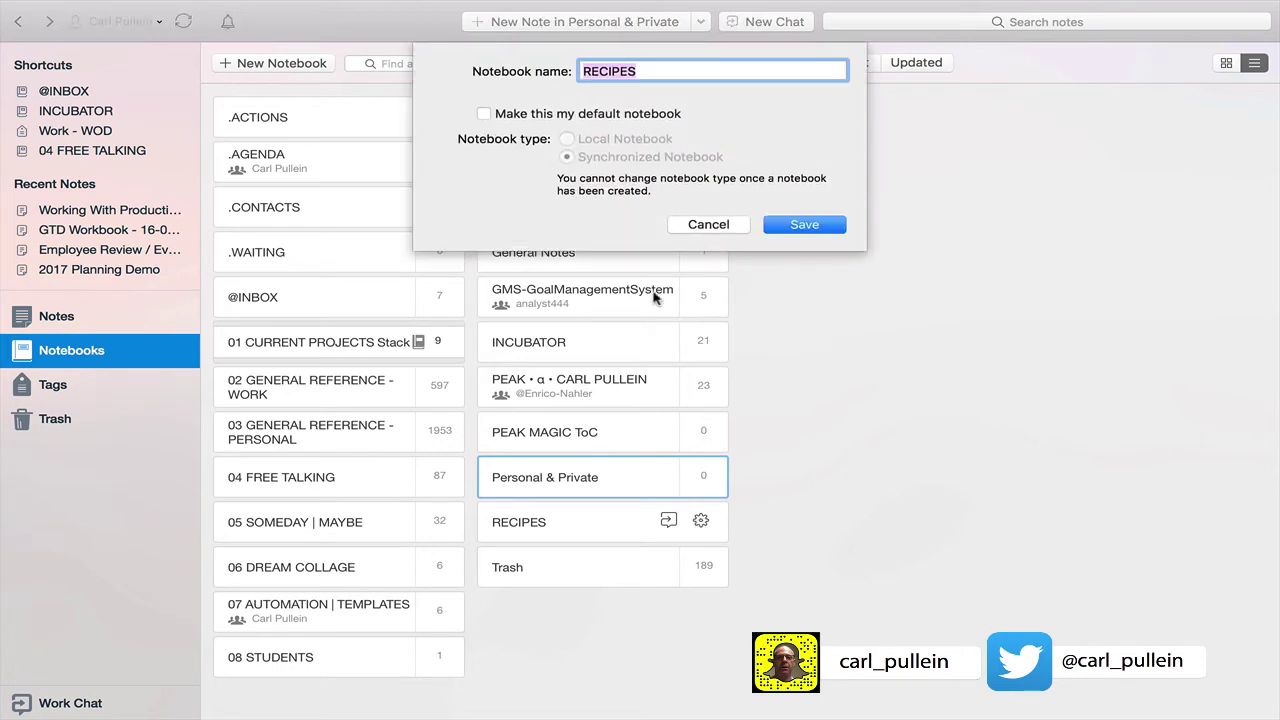
pyautogui.click(740, 226)
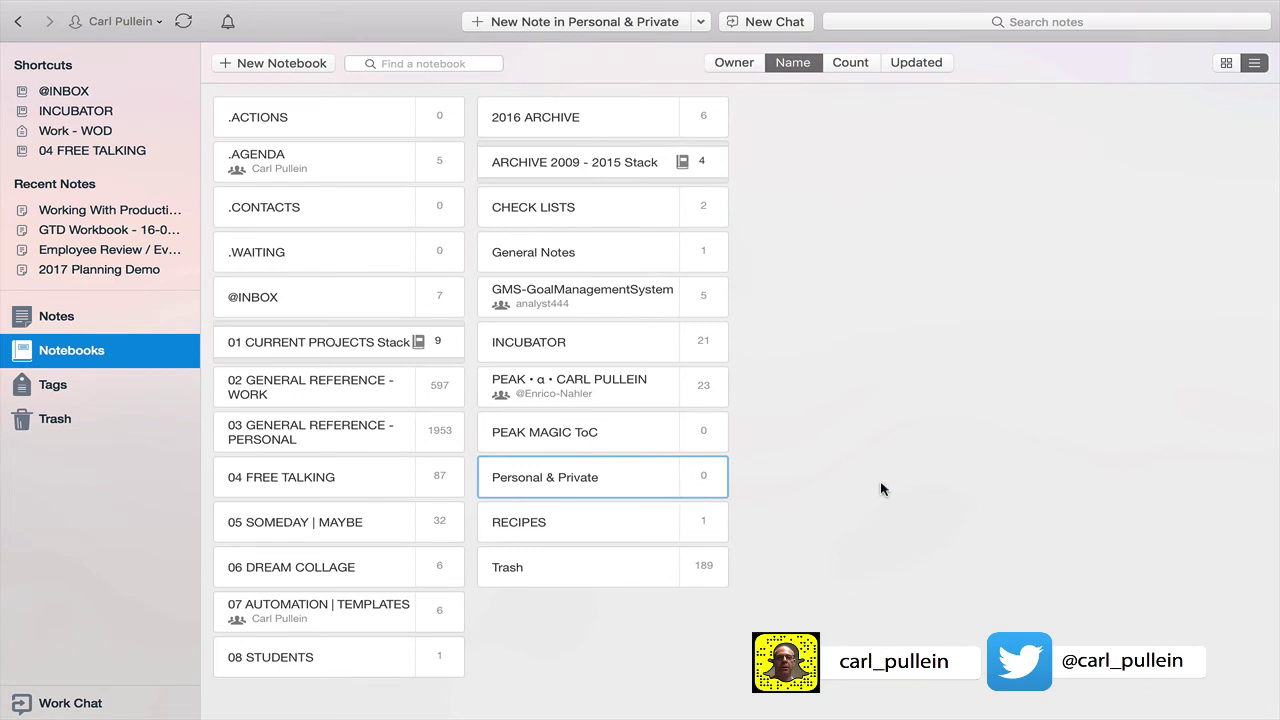
pyautogui.rightClick(643, 480)
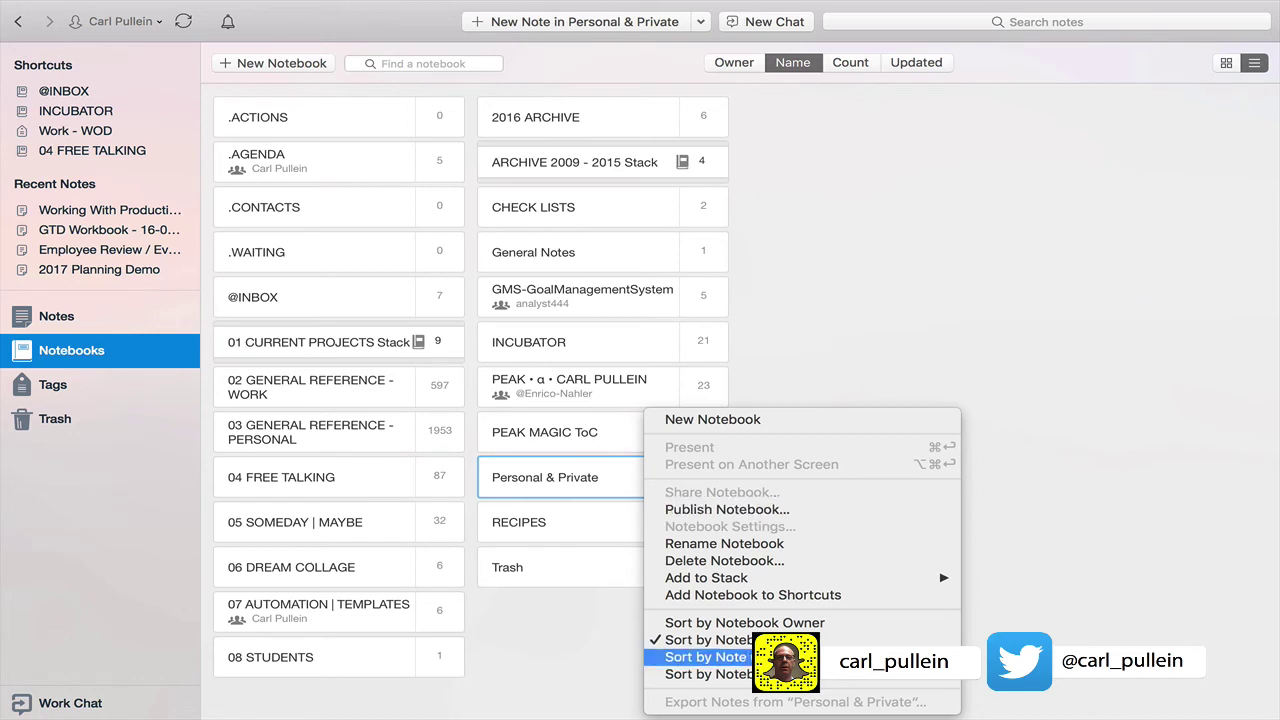
pyautogui.click(1047, 582)
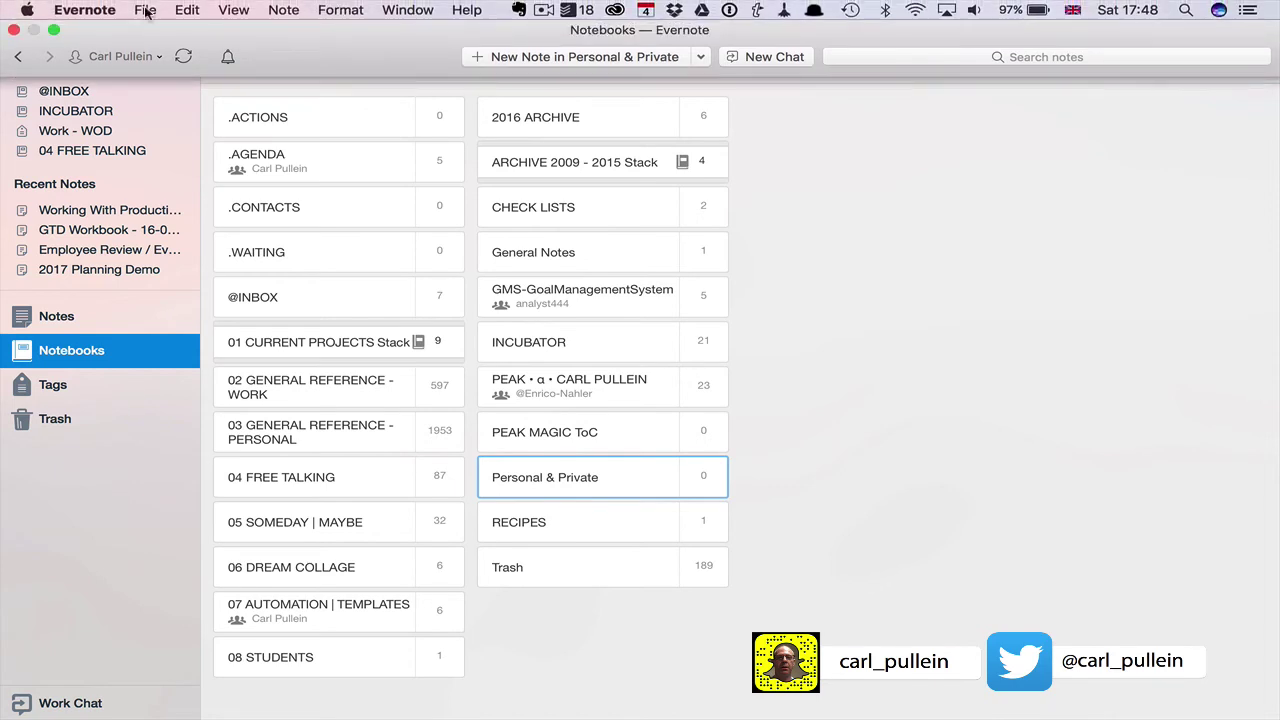
pyautogui.click(141, 10)
pyautogui.moveTo(170, 66)
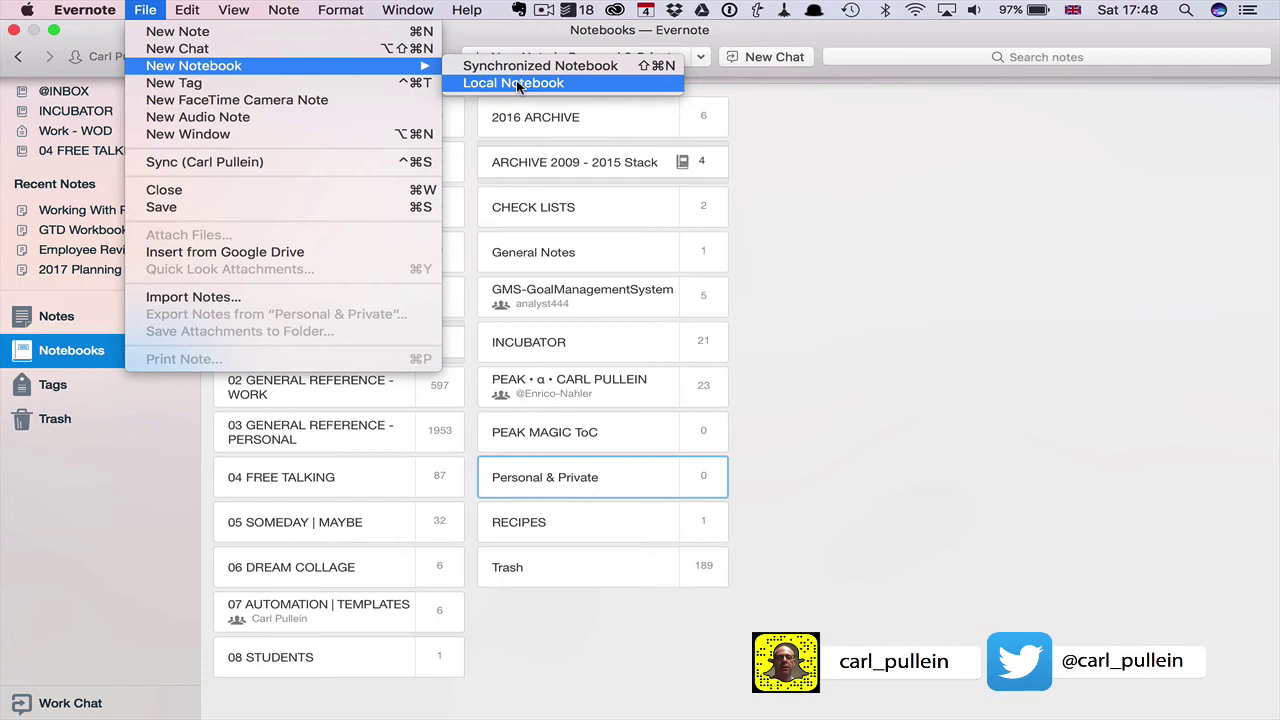
pyautogui.click(145, 9)
pyautogui.click(777, 178)
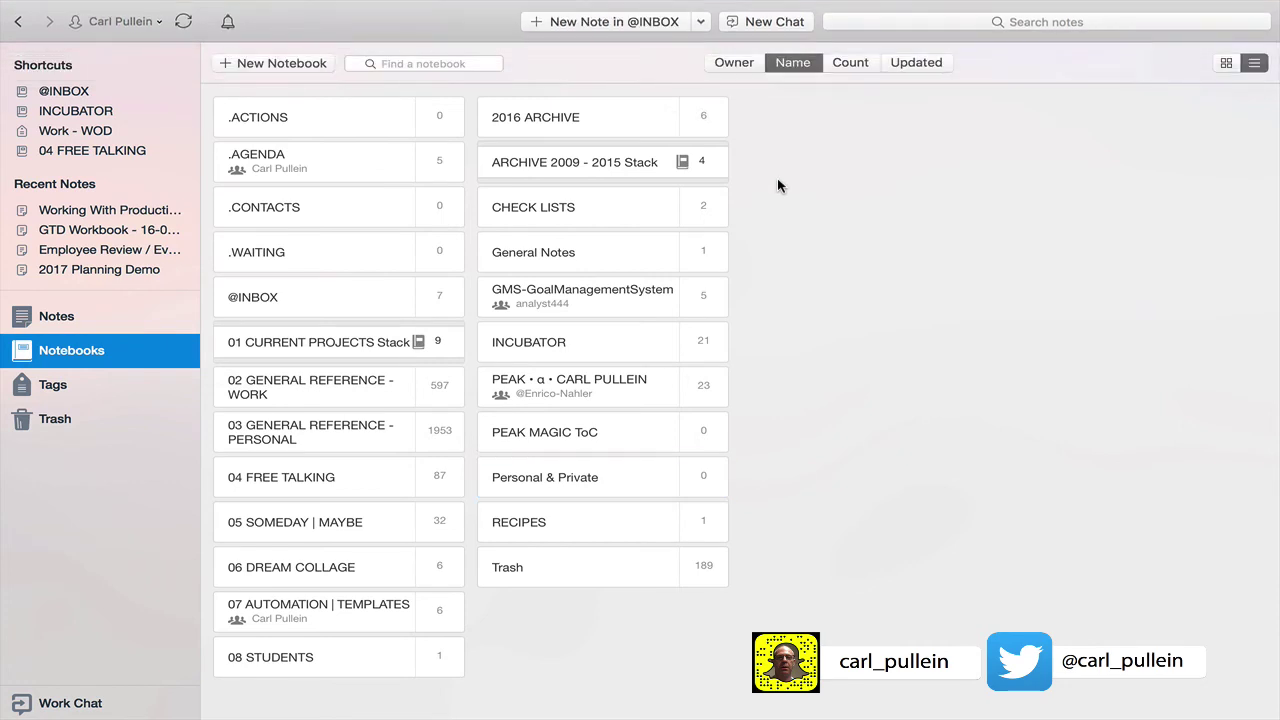